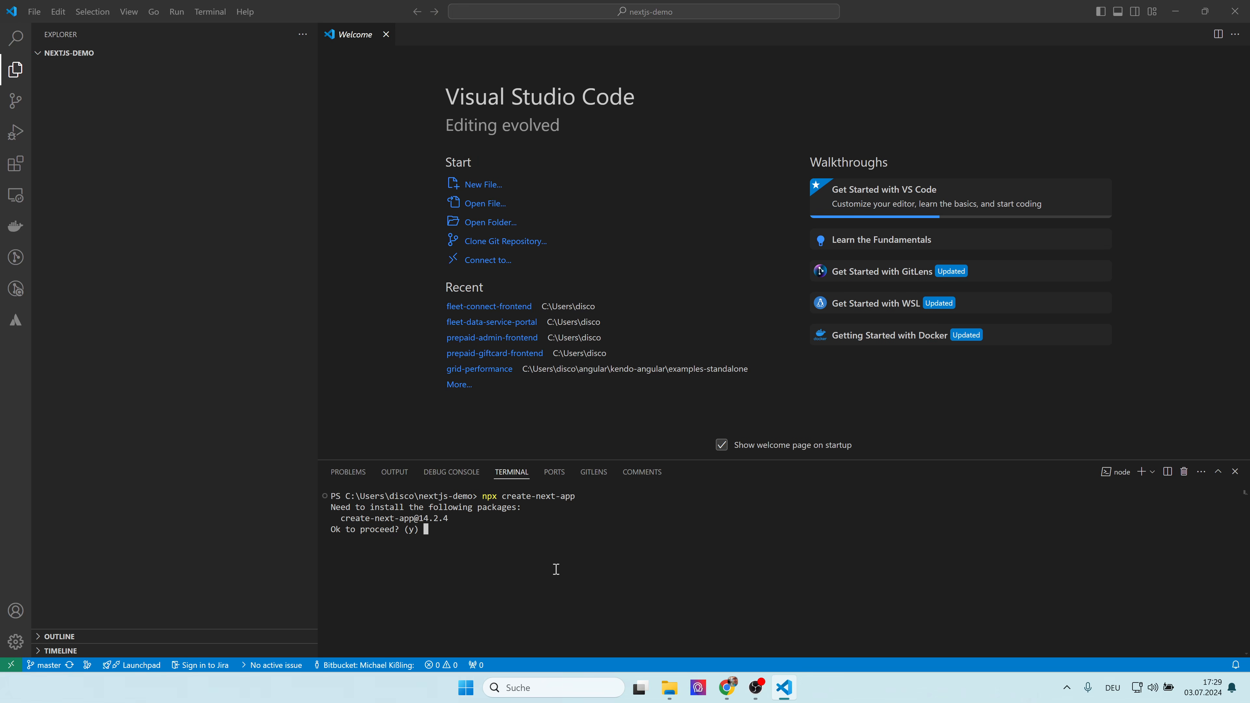
Approve installing the create-next-app package and name the new project nextjs-demo
{"action": "type", "text": "y"}
{"action": "key", "text": "Return"}
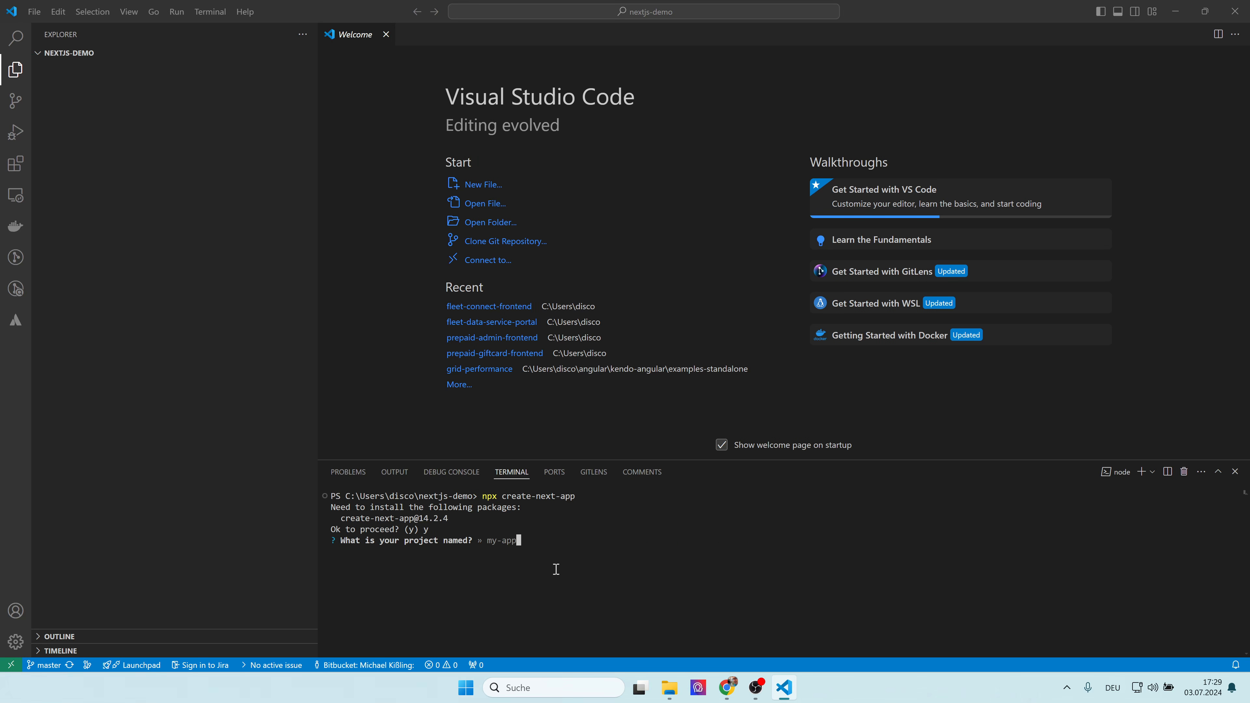
{"action": "type", "text": "nextjs-demo"}
{"action": "key", "text": "Return"}
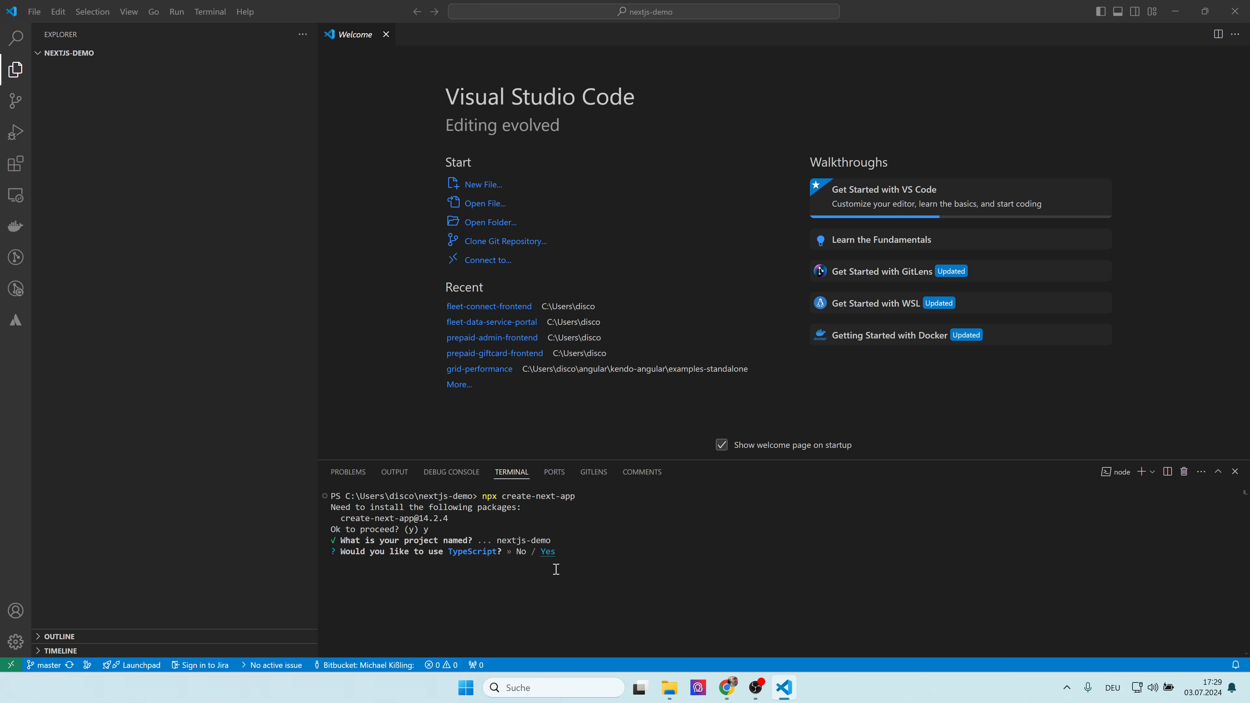
Configure the project with TypeScript, ESLint, a src/ directory and App Router, without Tailwind CSS or a custom import alias
{"action": "key", "text": "Return"}
{"action": "key", "text": "Return"}
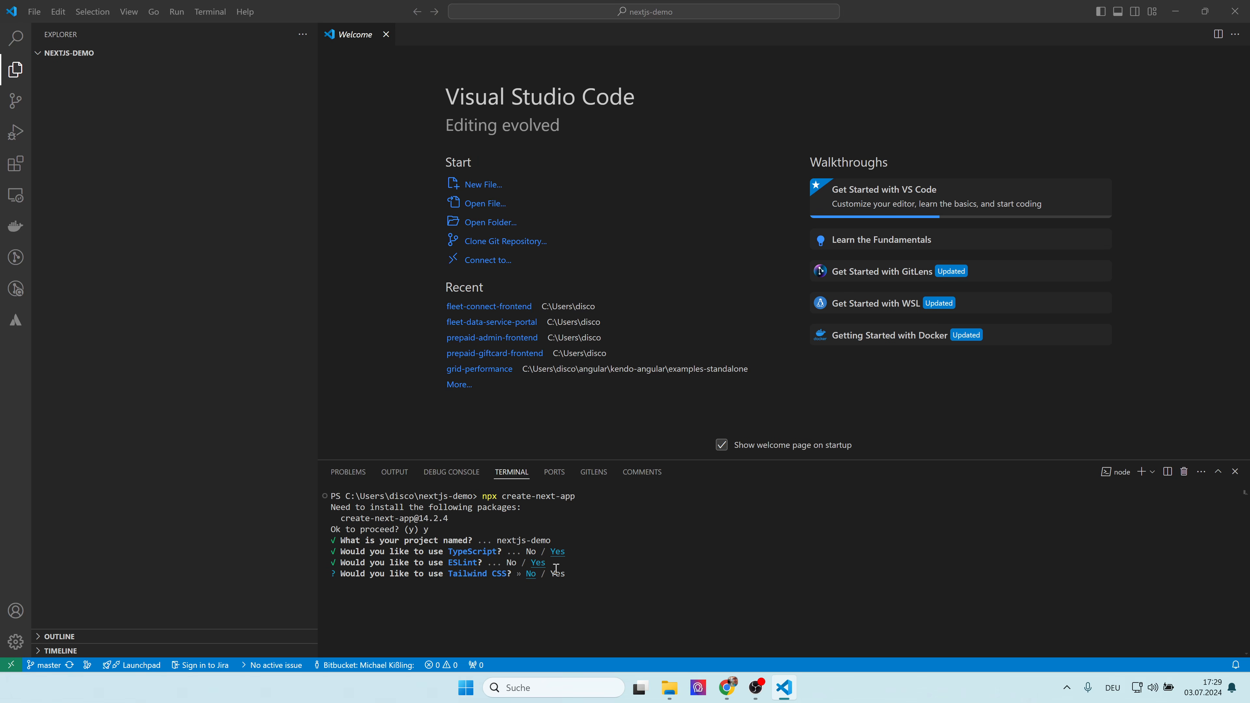
{"action": "key", "text": "Return"}
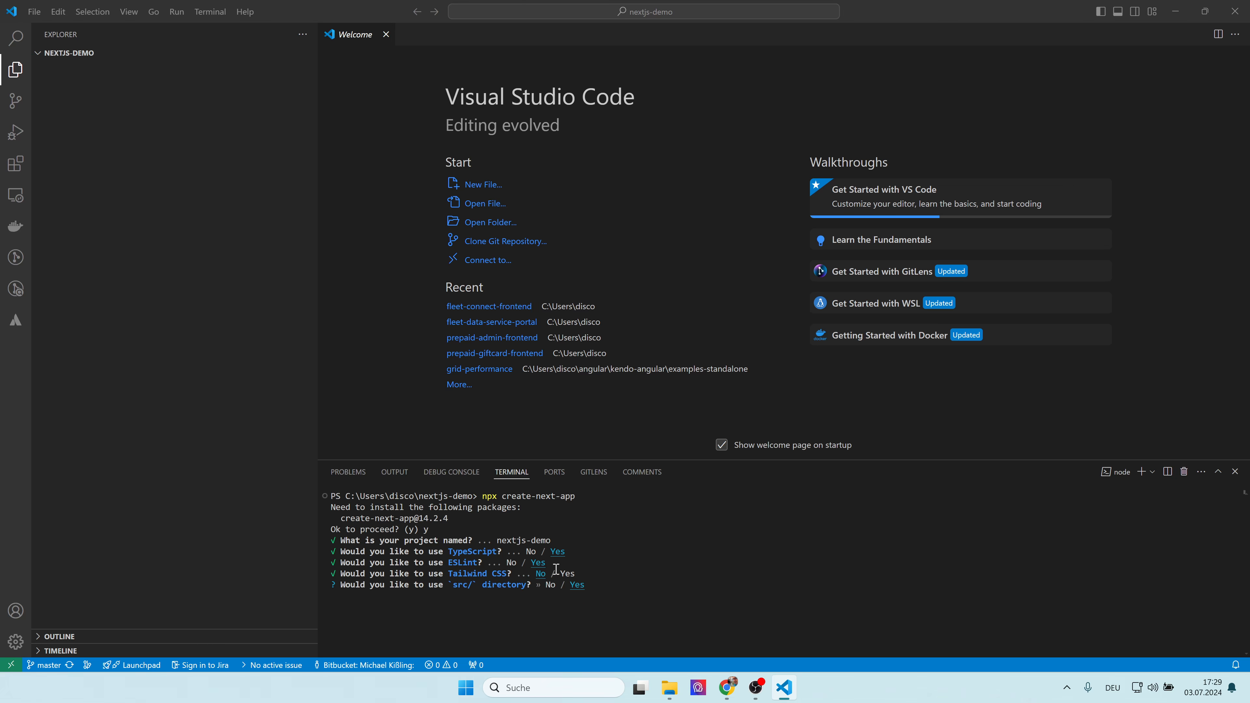
{"action": "key", "text": "Return"}
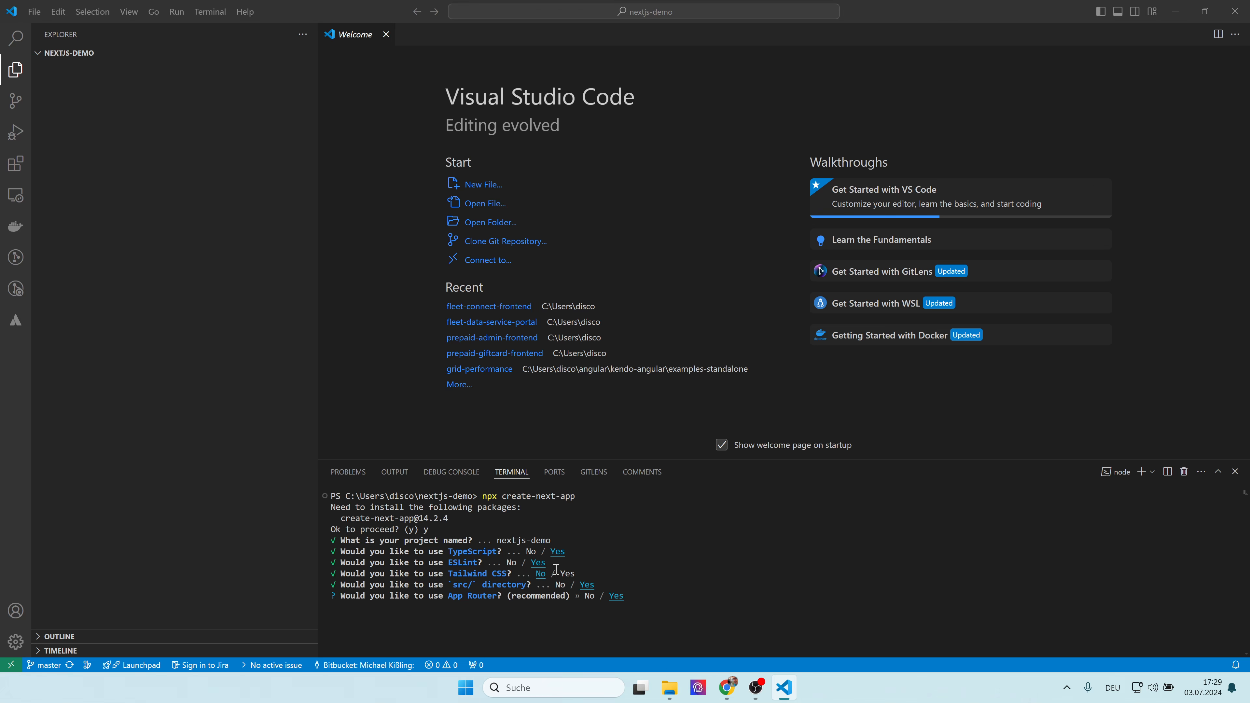
{"action": "key", "text": "Return"}
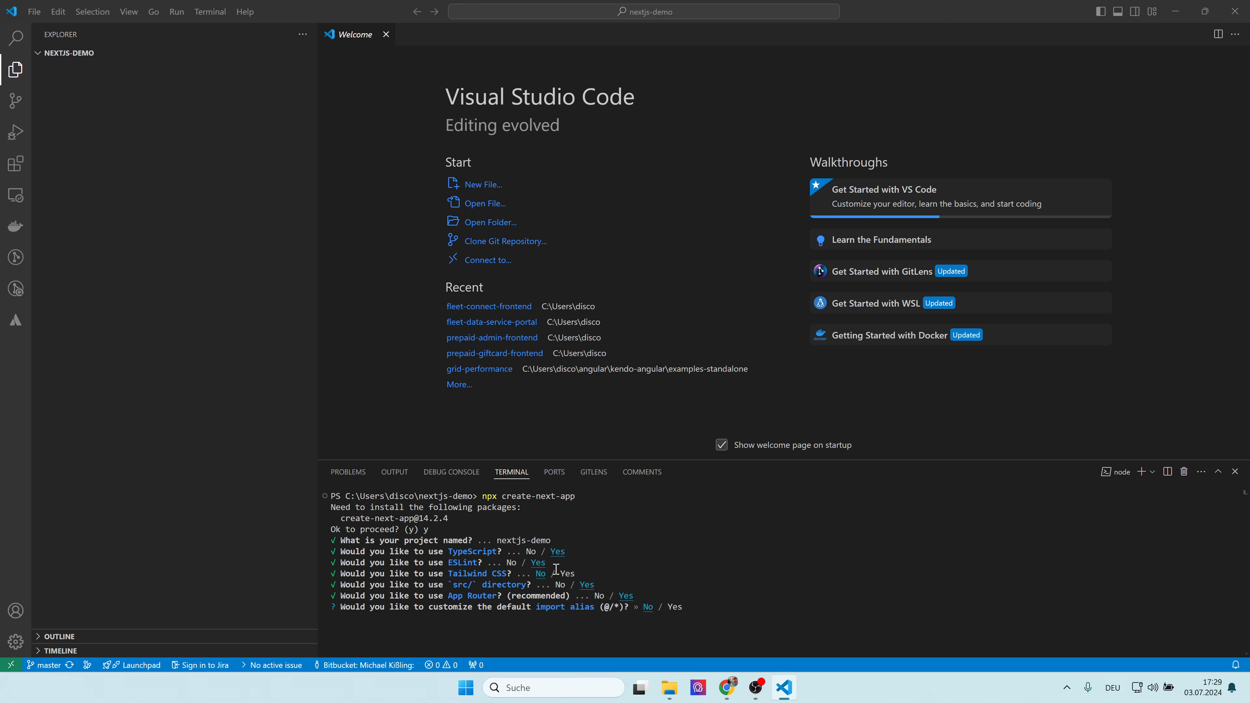
{"action": "key", "text": "Return"}
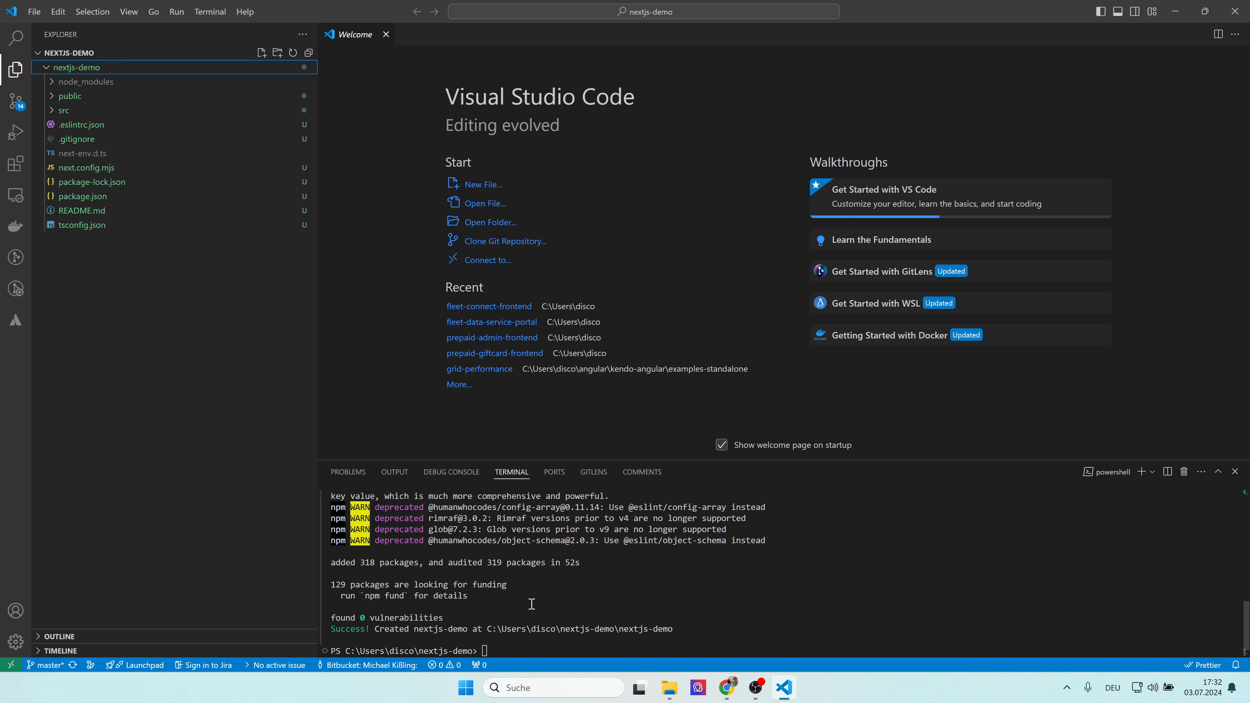
Move all contents of the nested nextjs-demo folder up to the workspace root and delete the emptied folder
{"action": "left_click", "coordinate": [77, 82]}
{"action": "left_click", "coordinate": [51, 82]}
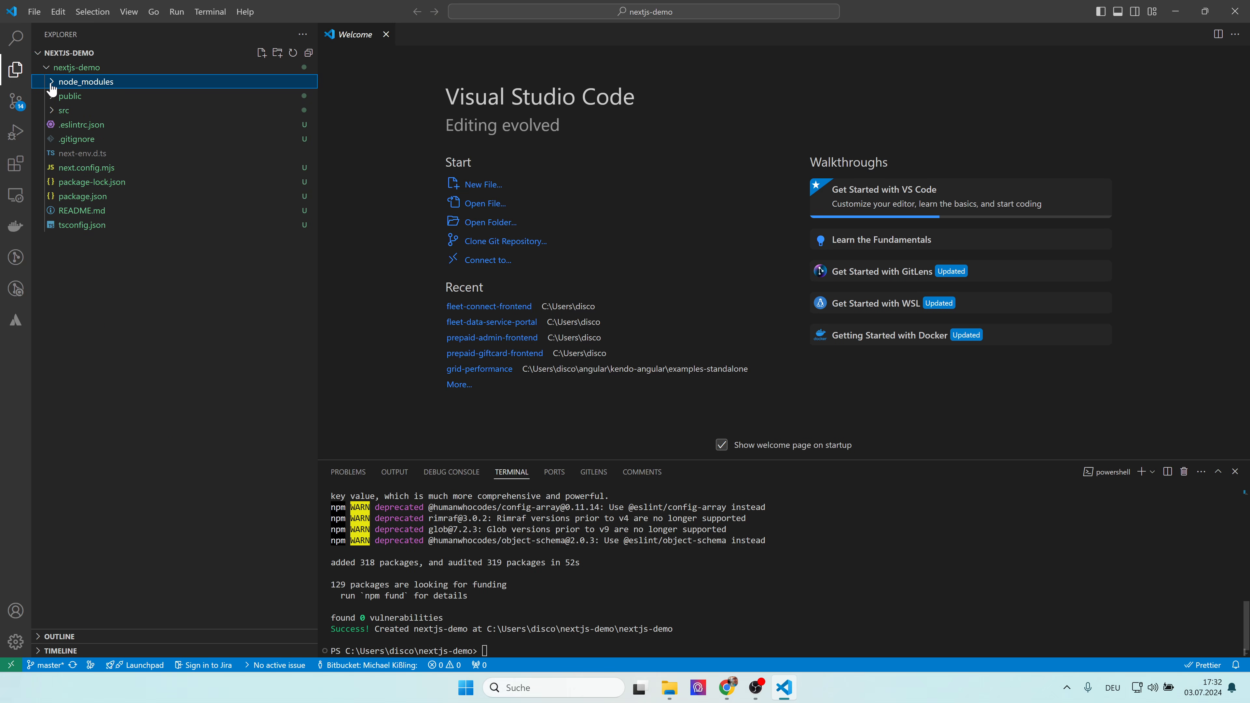
{"action": "left_click", "coordinate": [90, 229], "text": "shift"}
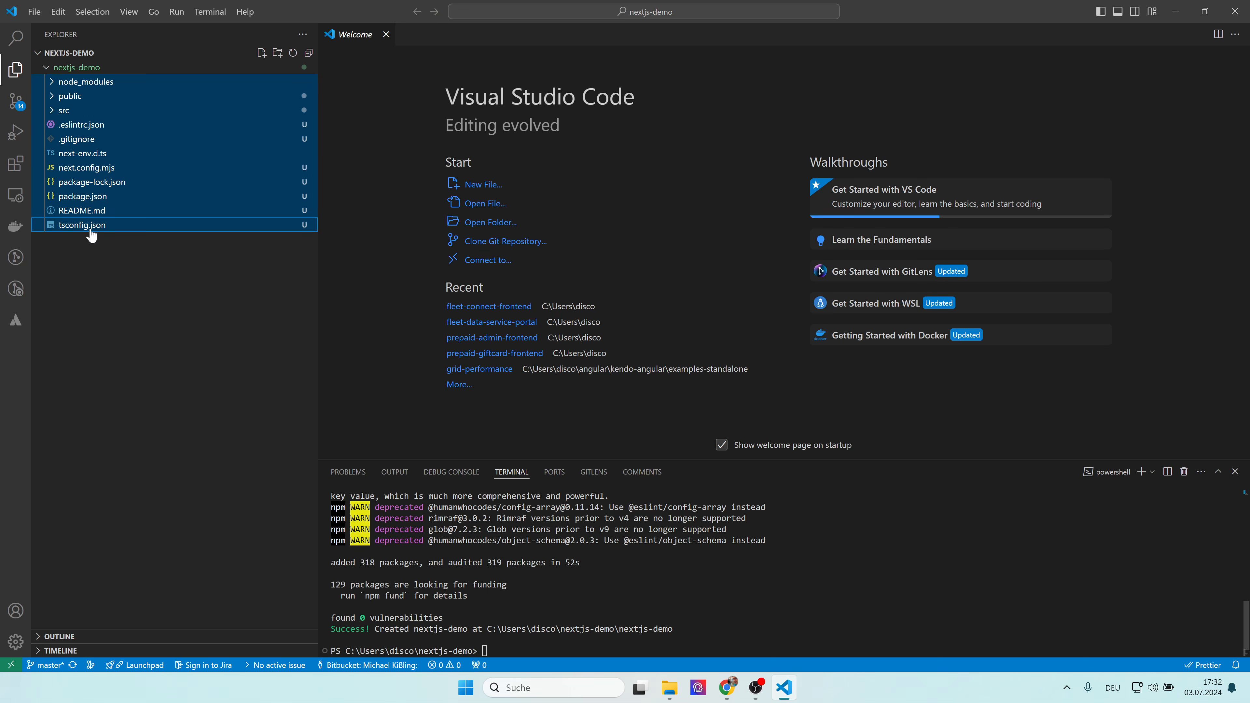
{"action": "left_click_drag", "start_coordinate": [82, 185], "coordinate": [85, 321]}
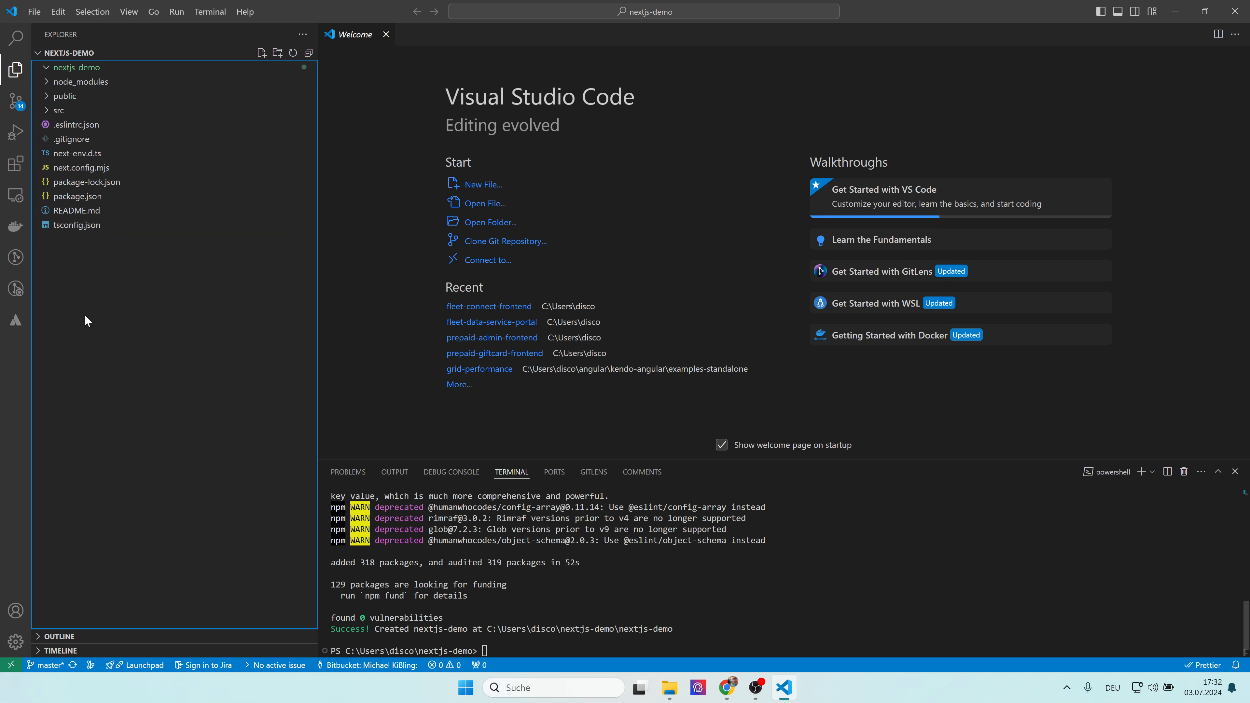
{"action": "left_click", "coordinate": [65, 71]}
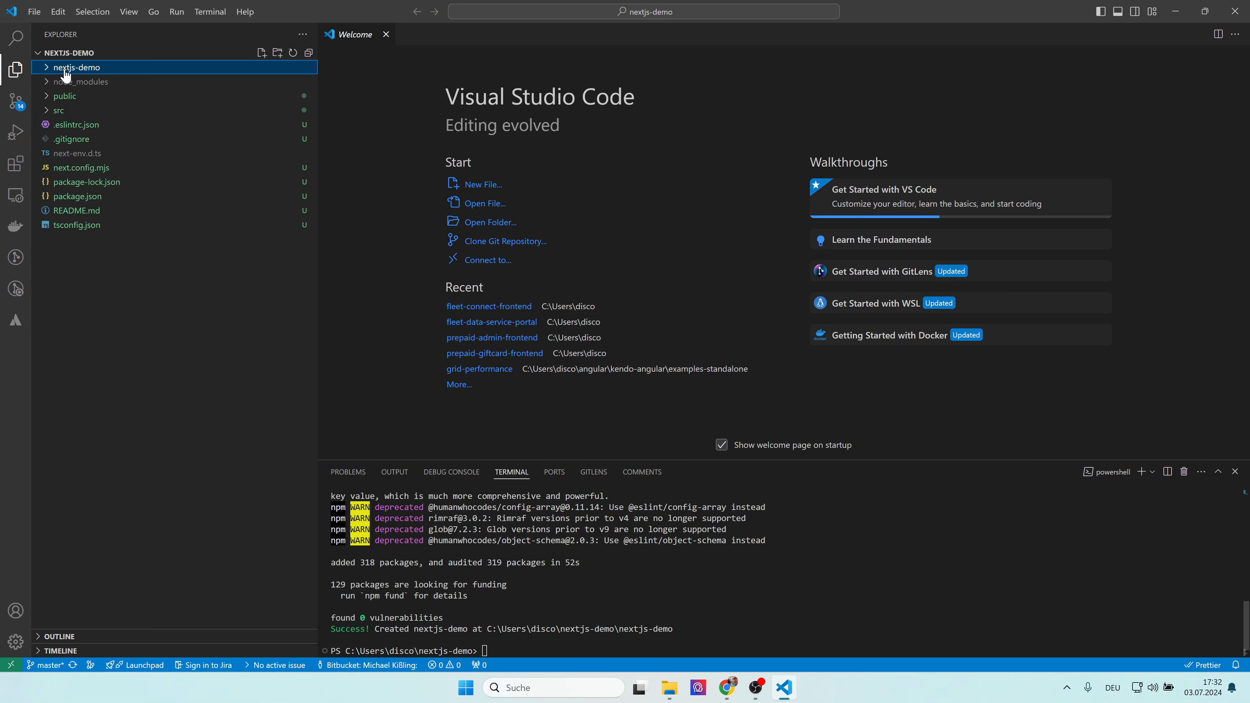
{"action": "right_click", "coordinate": [64, 71]}
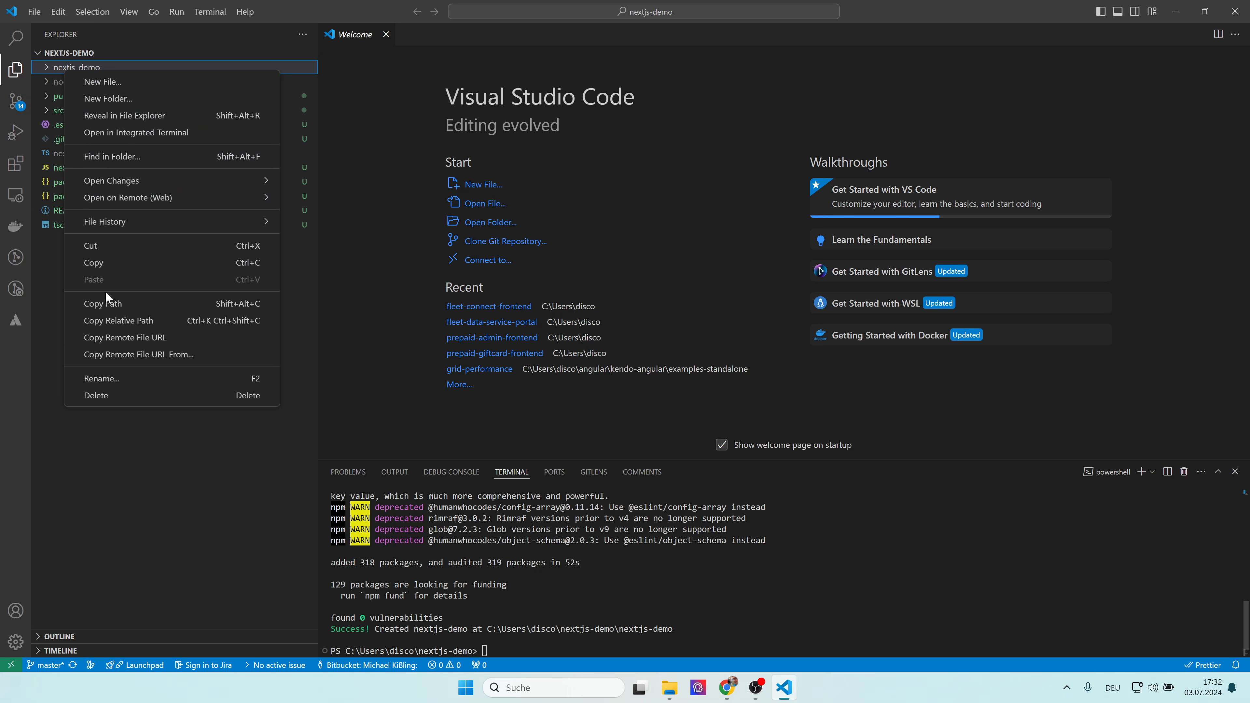
{"action": "left_click", "coordinate": [106, 392]}
{"action": "left_click", "coordinate": [540, 608]}
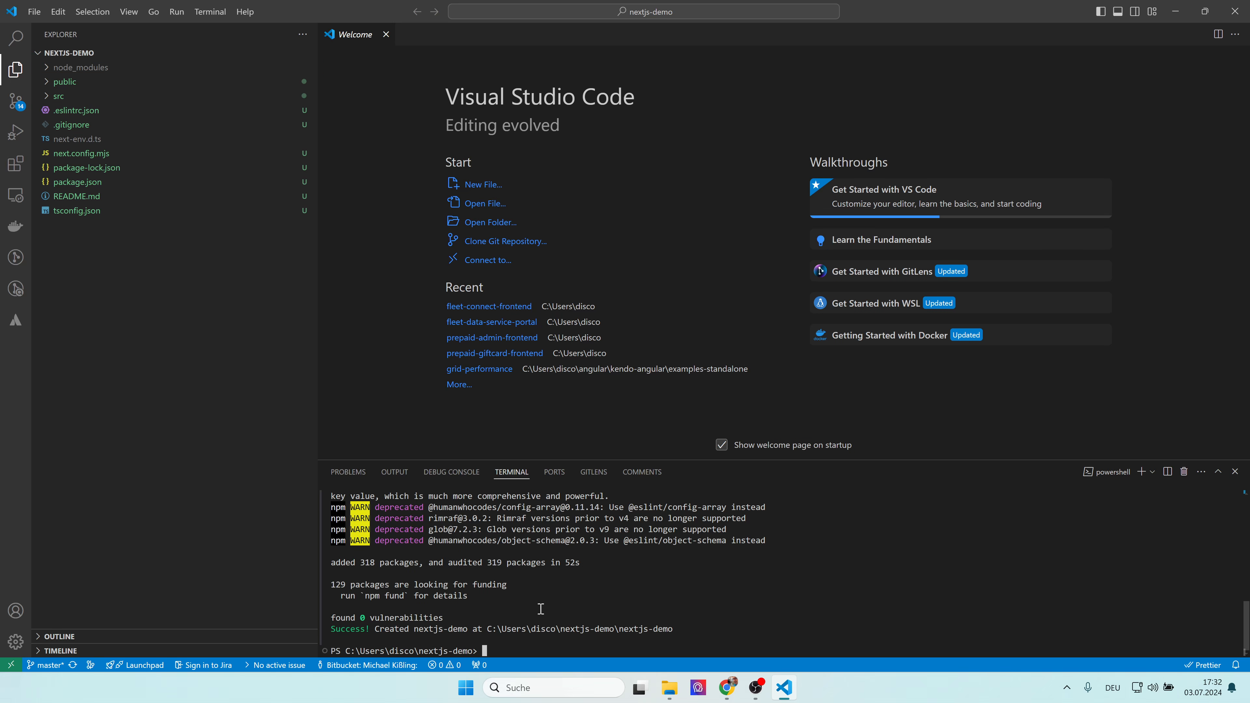
{"action": "type", "text": "npm run dev"}
{"action": "key", "text": "Return"}
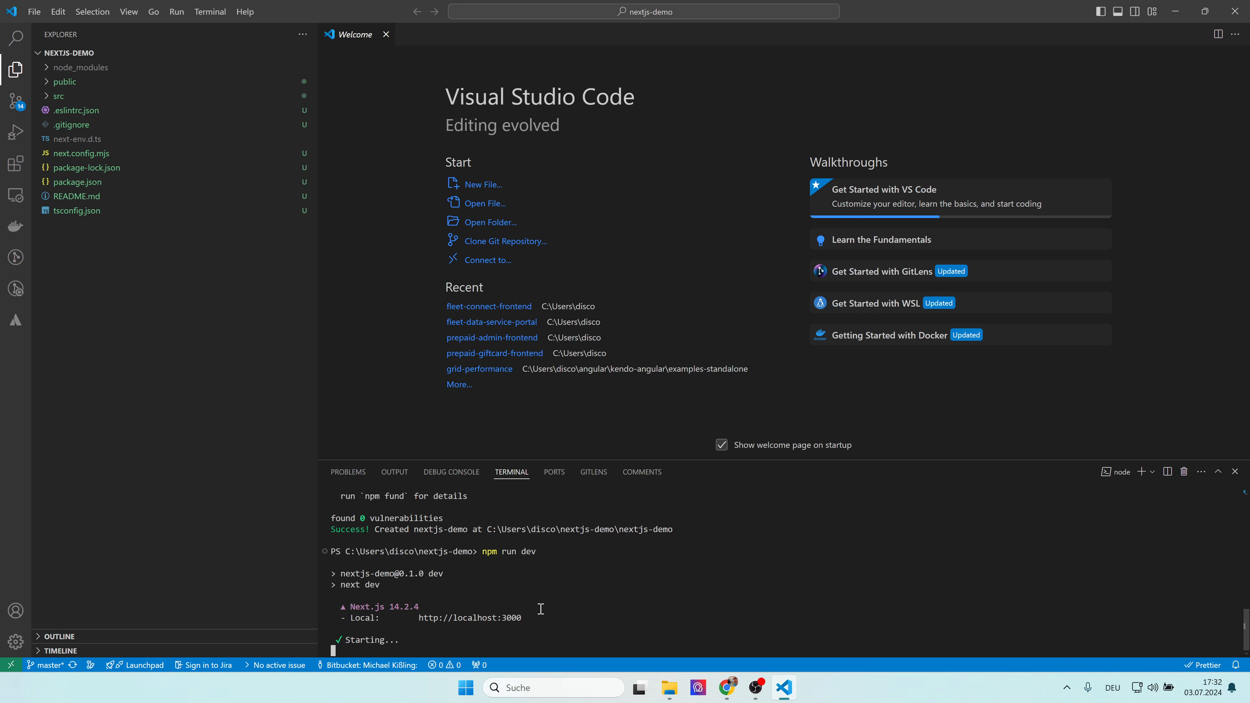
{"action": "left_click", "coordinate": [465, 608], "text": "ctrl"}
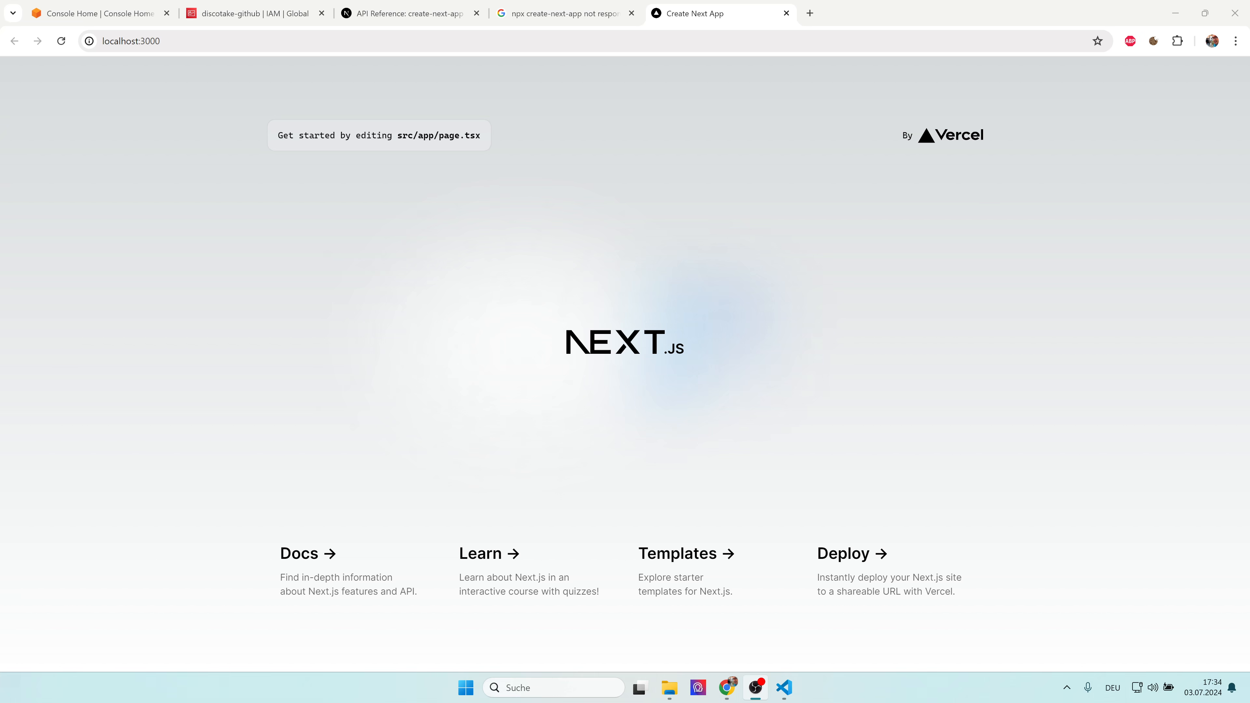
Find AWS Amplify in the AWS console by searching for "amplify" and start creating a new app
{"action": "left_click", "coordinate": [98, 13]}
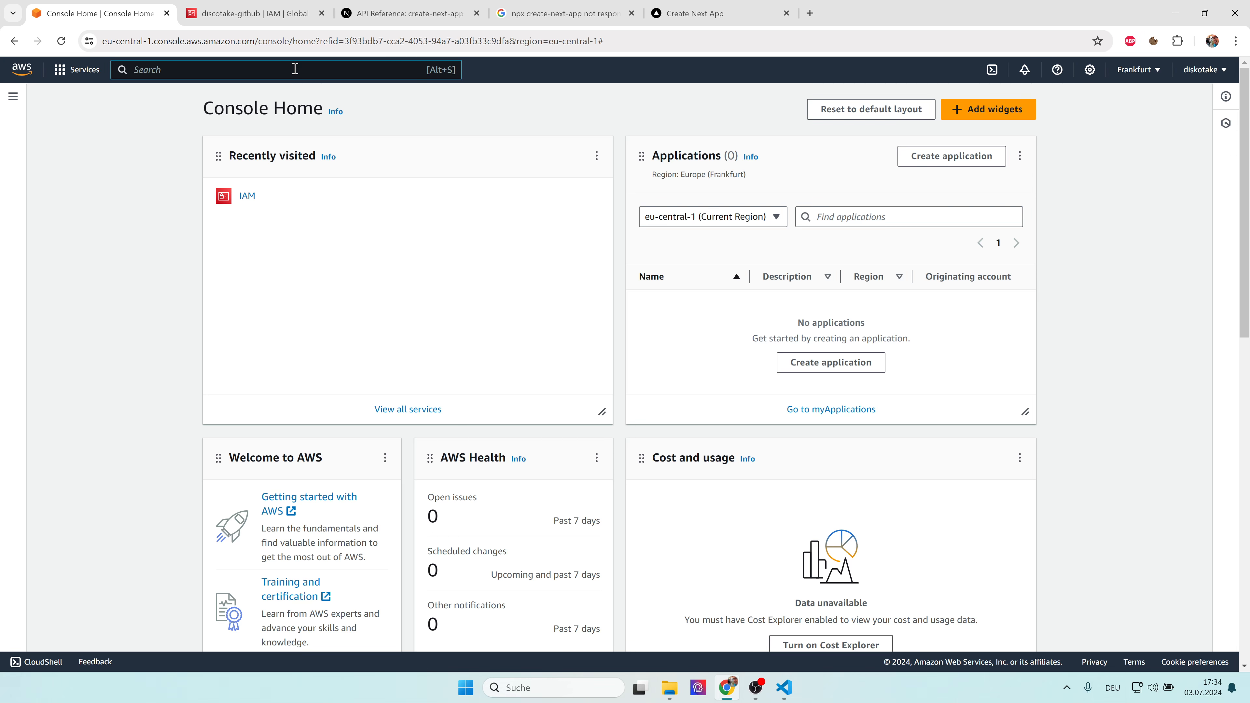
{"action": "type", "text": "amplify"}
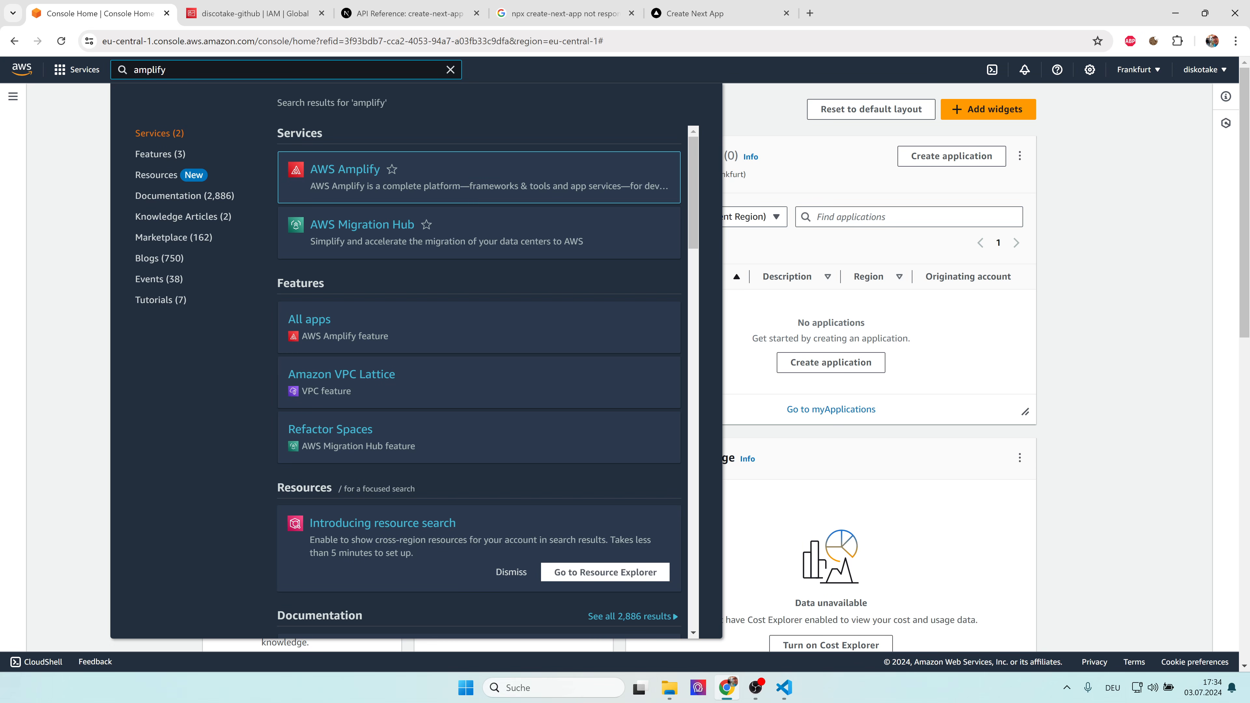
{"action": "left_click", "coordinate": [328, 172]}
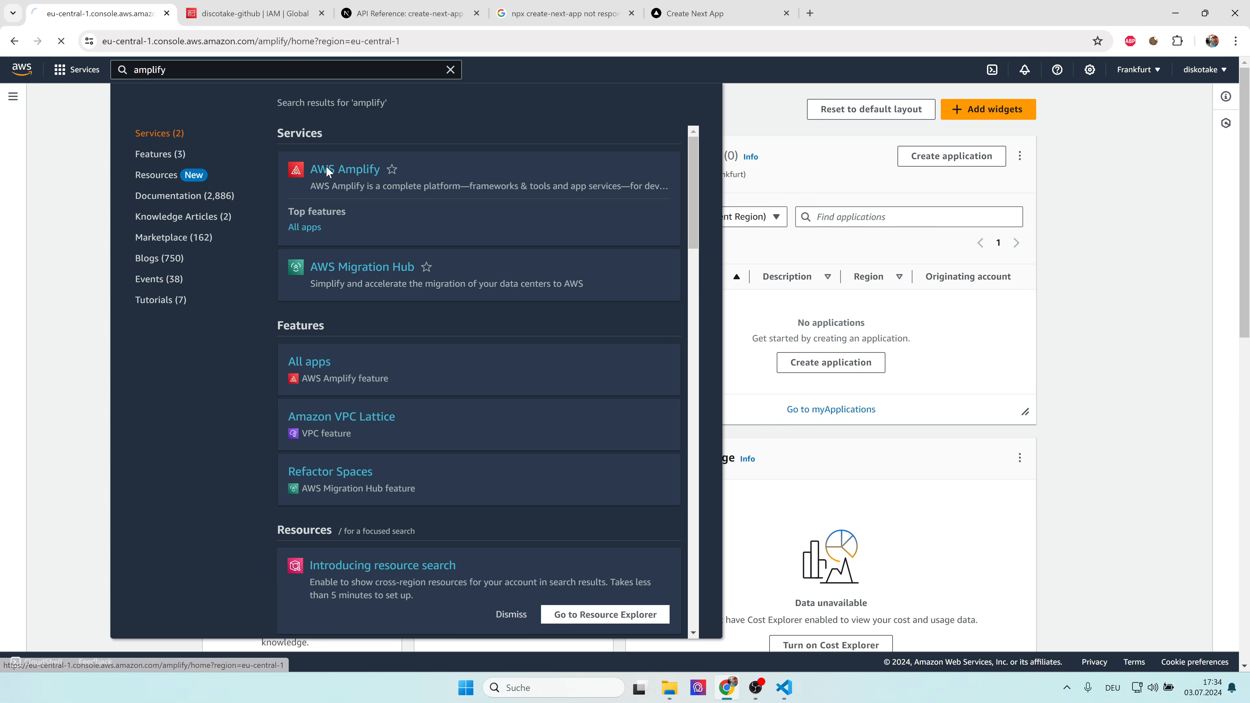
{"action": "left_click", "coordinate": [576, 377]}
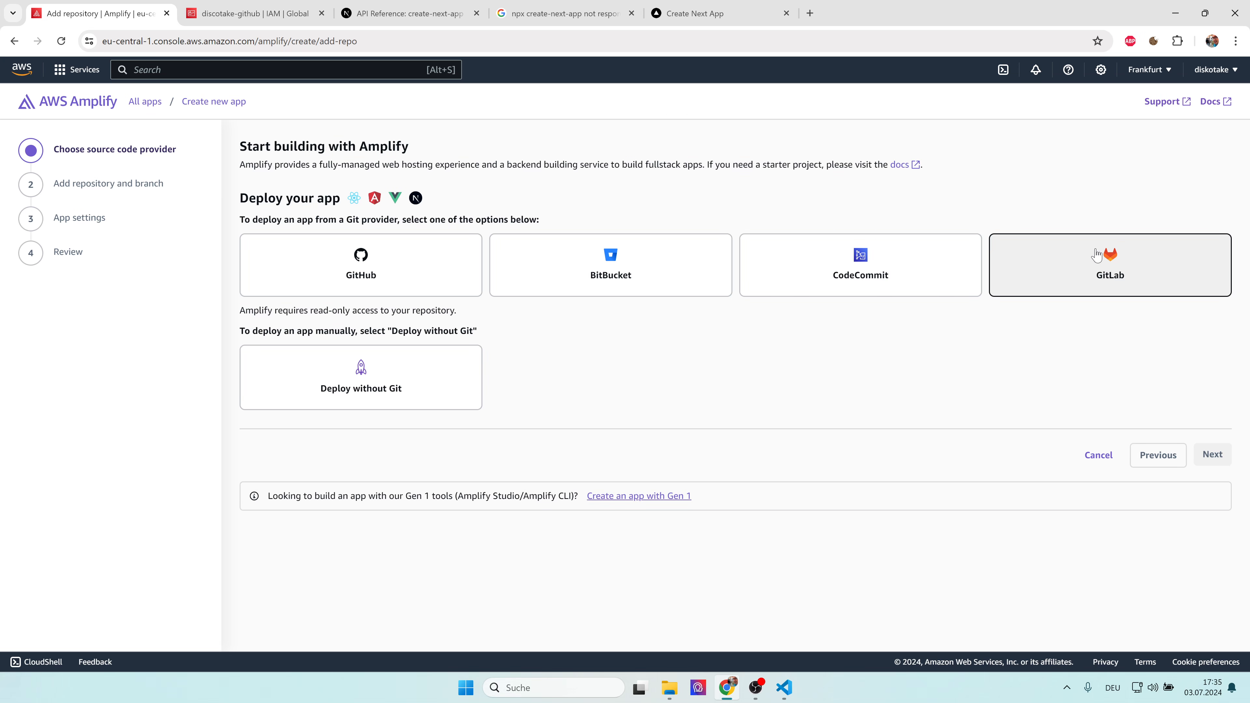
Choose CodeCommit as the source code provider, then select the nextjs-demo repository and open its branch list
{"action": "left_click", "coordinate": [914, 270]}
{"action": "left_click", "coordinate": [1212, 454]}
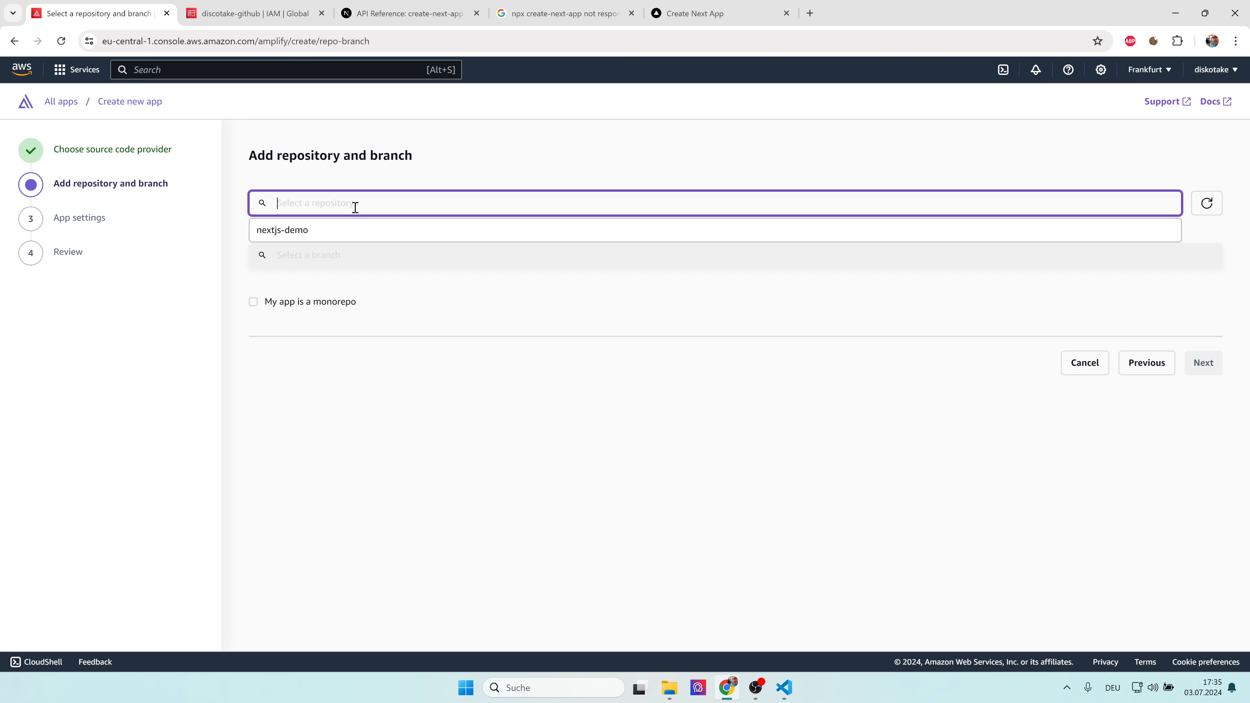
{"action": "left_click", "coordinate": [303, 232]}
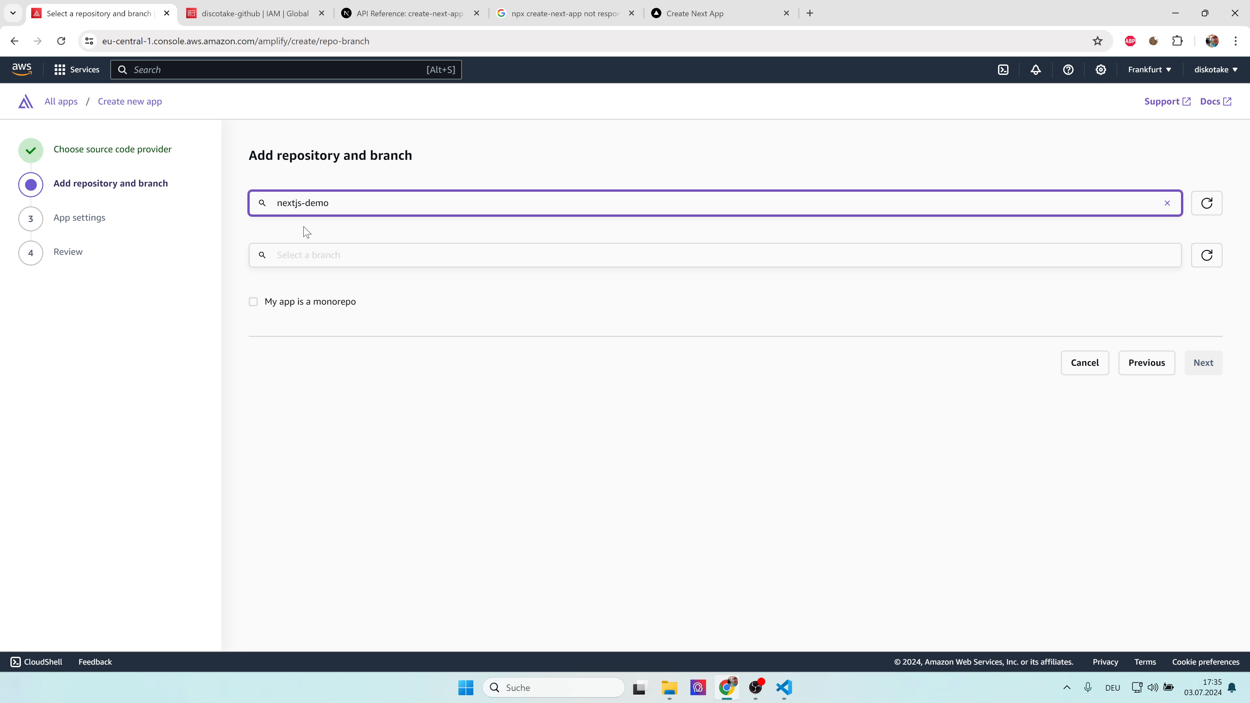
{"action": "left_click", "coordinate": [412, 259]}
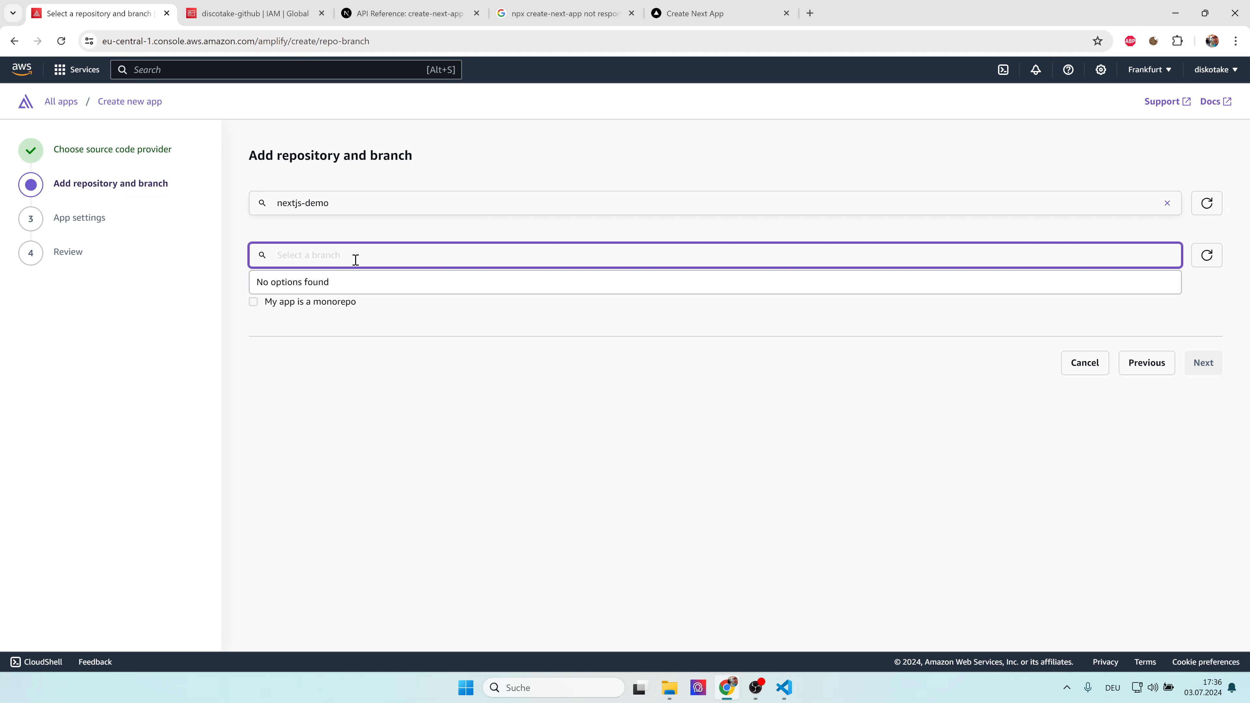
Switch to Visual Studio Code and commit and push all project changes with the message "basic first checkin"
{"action": "key", "text": "alt+Tab"}
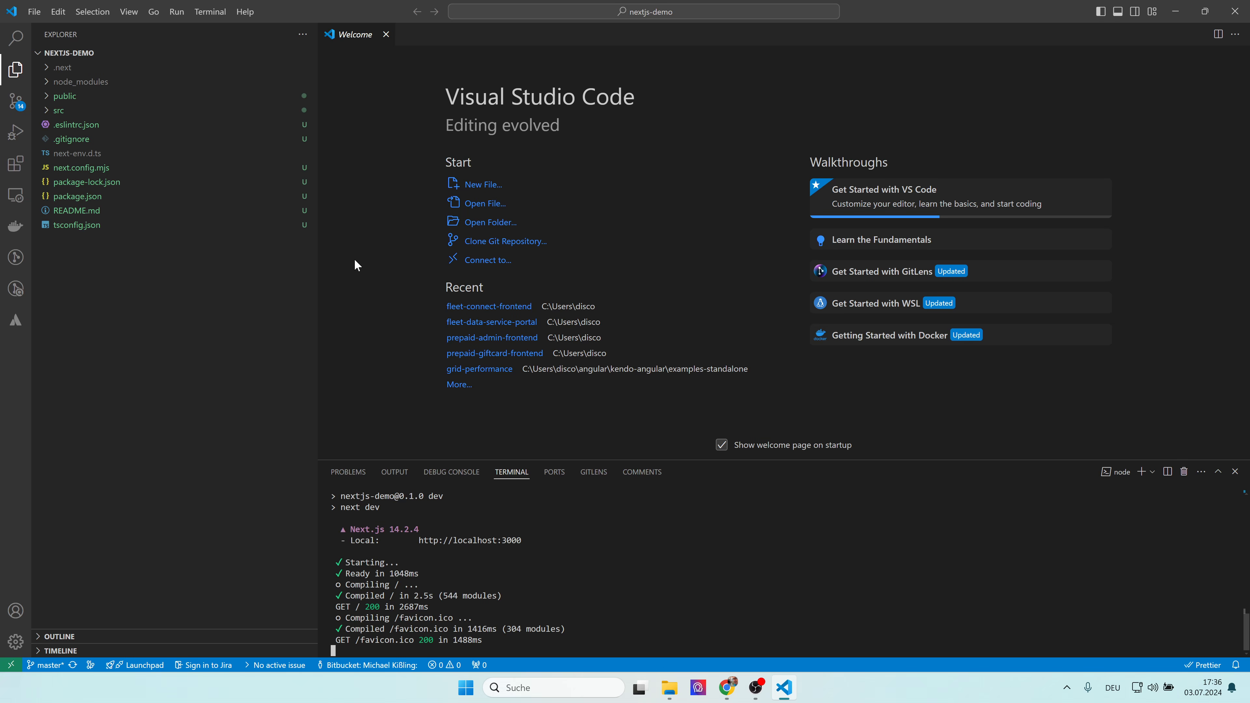
{"action": "left_click", "coordinate": [17, 104]}
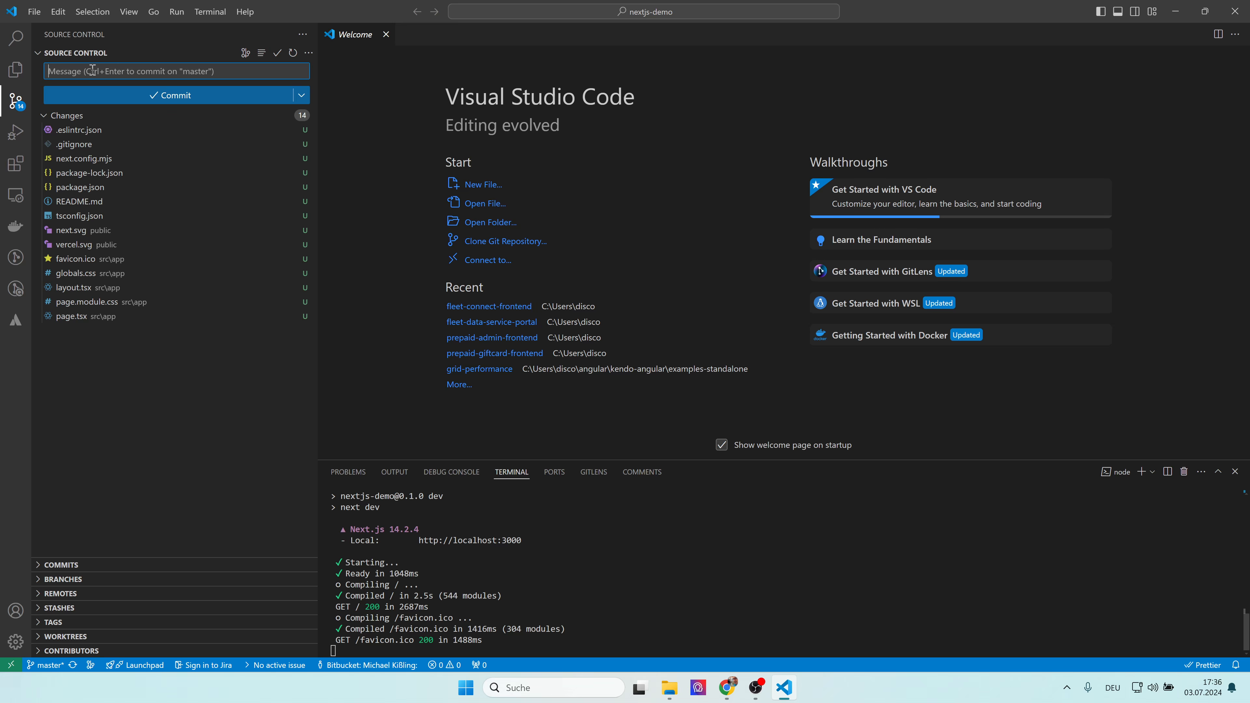
{"action": "type", "text": "basic first checkin"}
{"action": "left_click", "coordinate": [302, 95]}
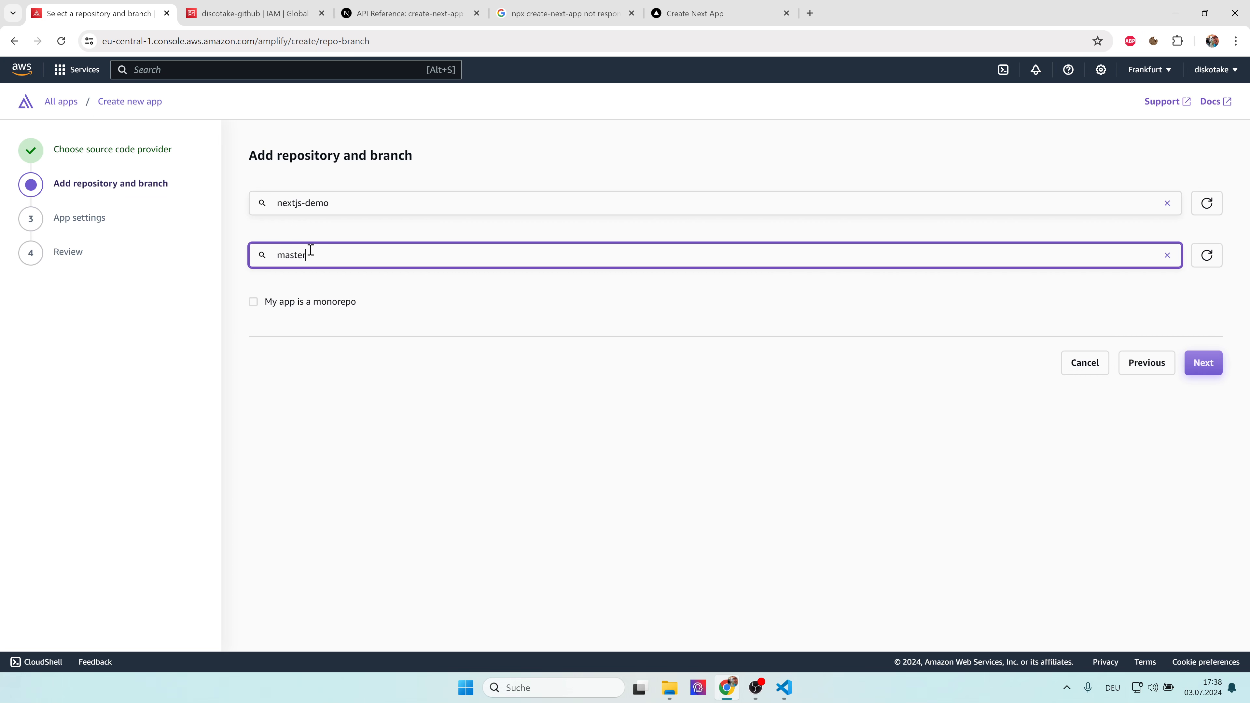
Continue the Amplify setup with the master branch and keep Amazon Linux 2023 (default) as the build image in the advanced settings
{"action": "left_click", "coordinate": [1203, 363]}
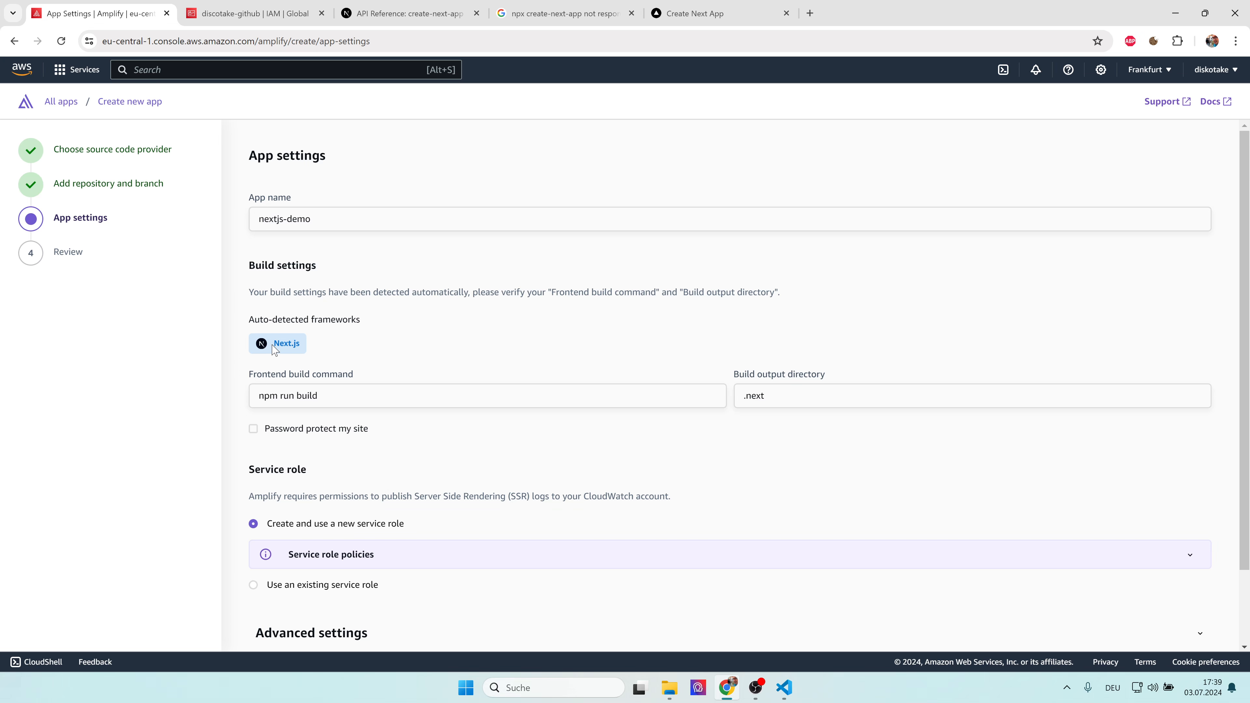
{"action": "left_click", "coordinate": [369, 403]}
{"action": "left_click", "coordinate": [369, 632]}
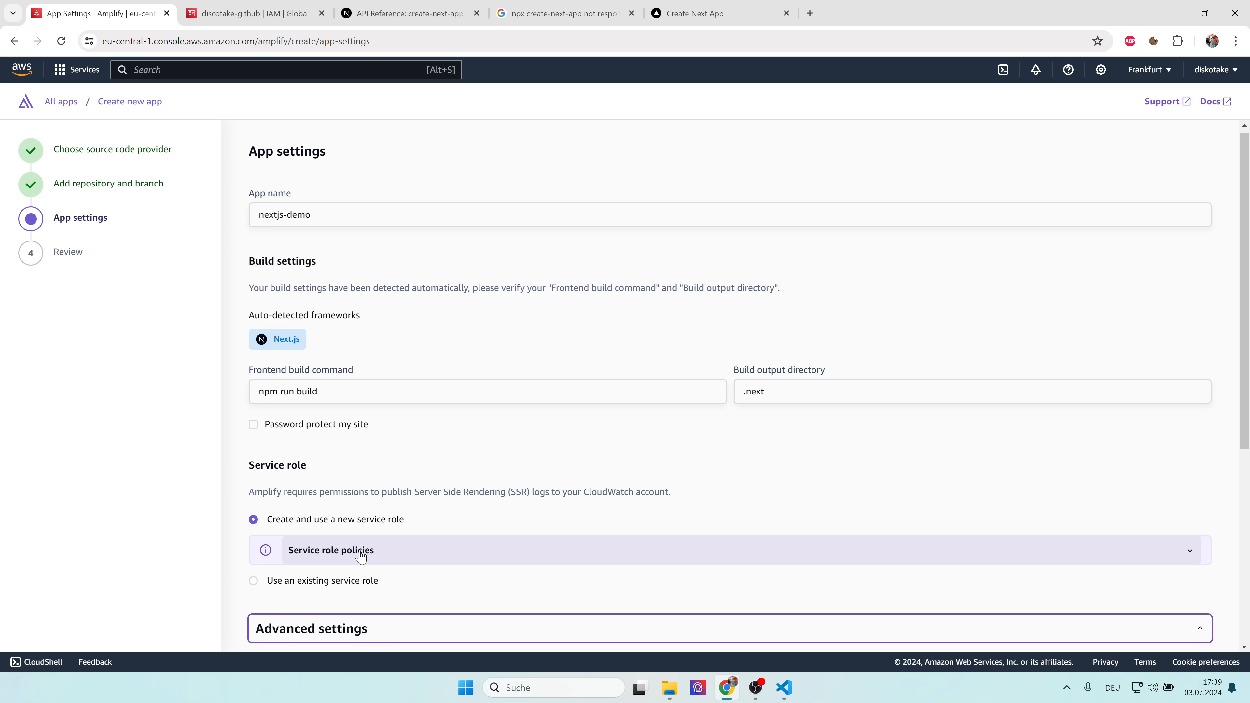
{"action": "scroll", "coordinate": [361, 555], "scroll_direction": "down", "scroll_amount": 5}
{"action": "left_click", "coordinate": [399, 384]}
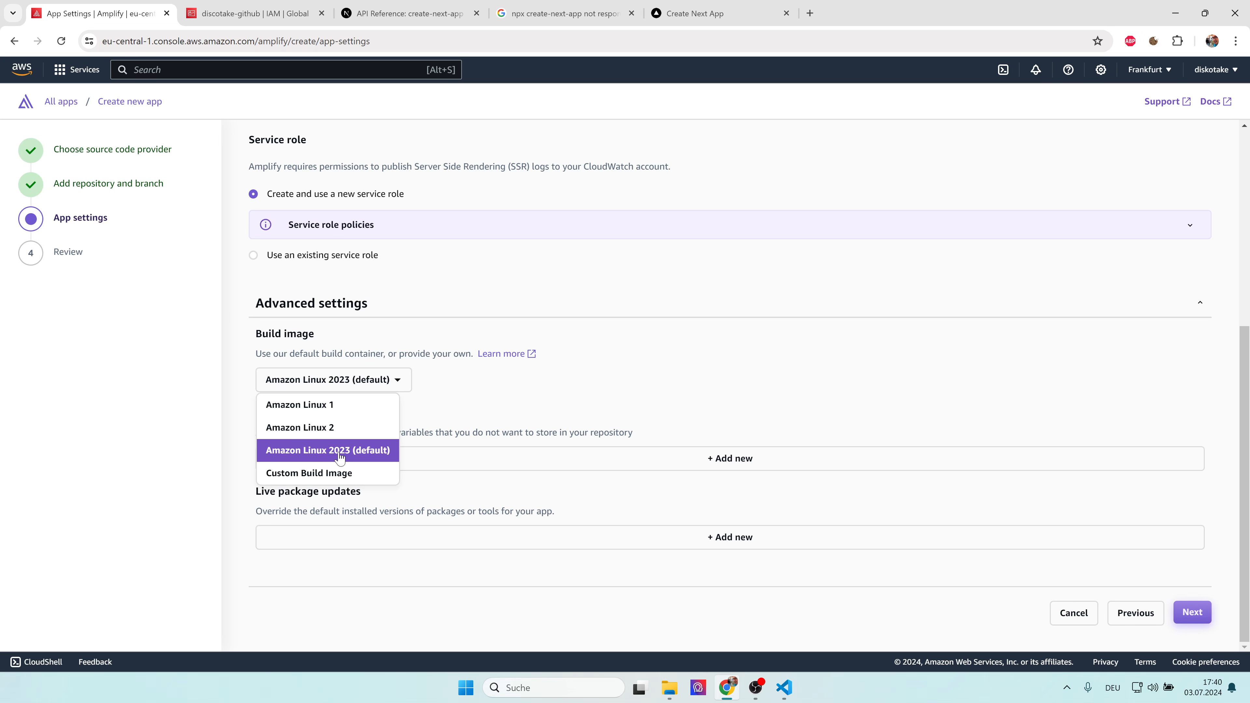
{"action": "left_click", "coordinate": [449, 431]}
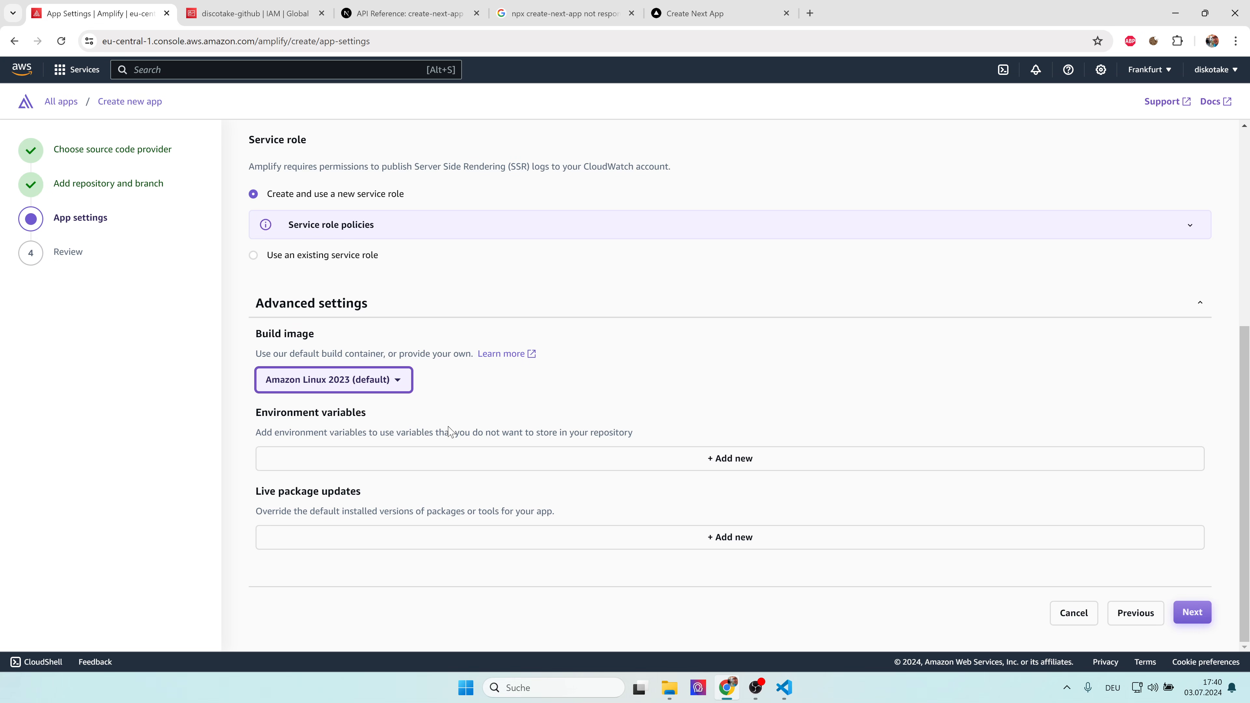
Accept the app settings to save and deploy the app, and open the master branch's deployed domain
{"action": "left_click", "coordinate": [1192, 612]}
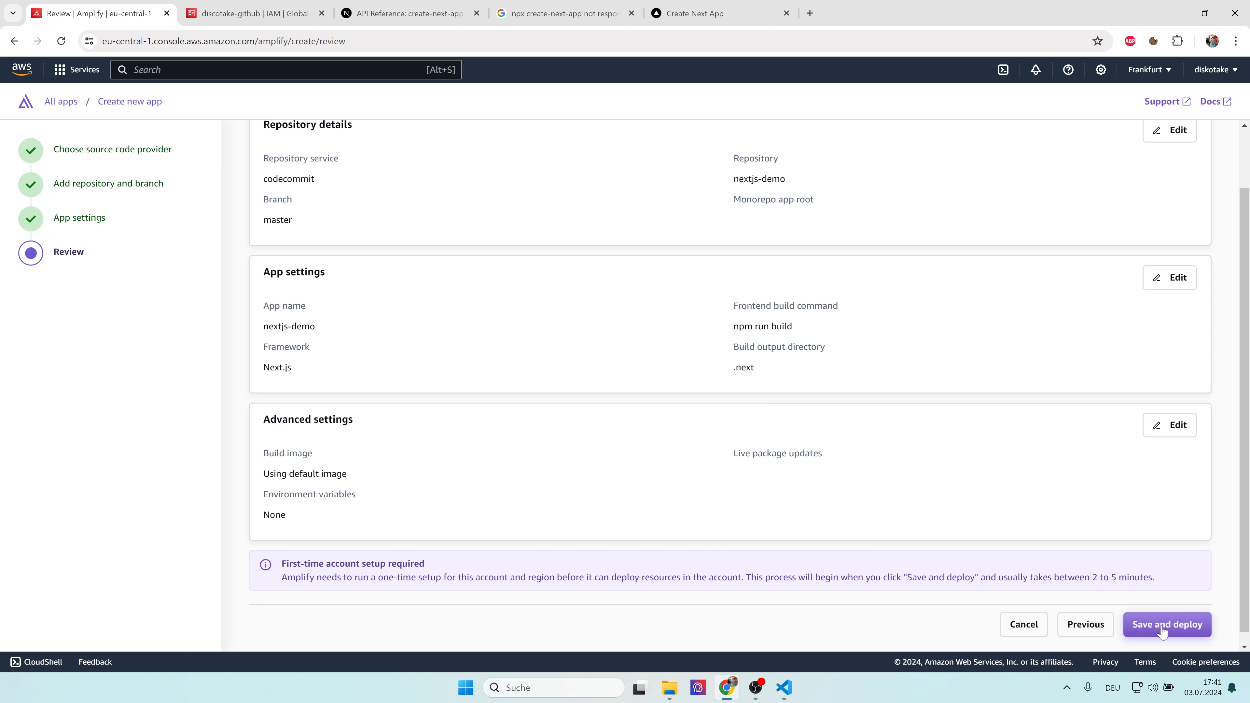
{"action": "left_click", "coordinate": [1161, 632]}
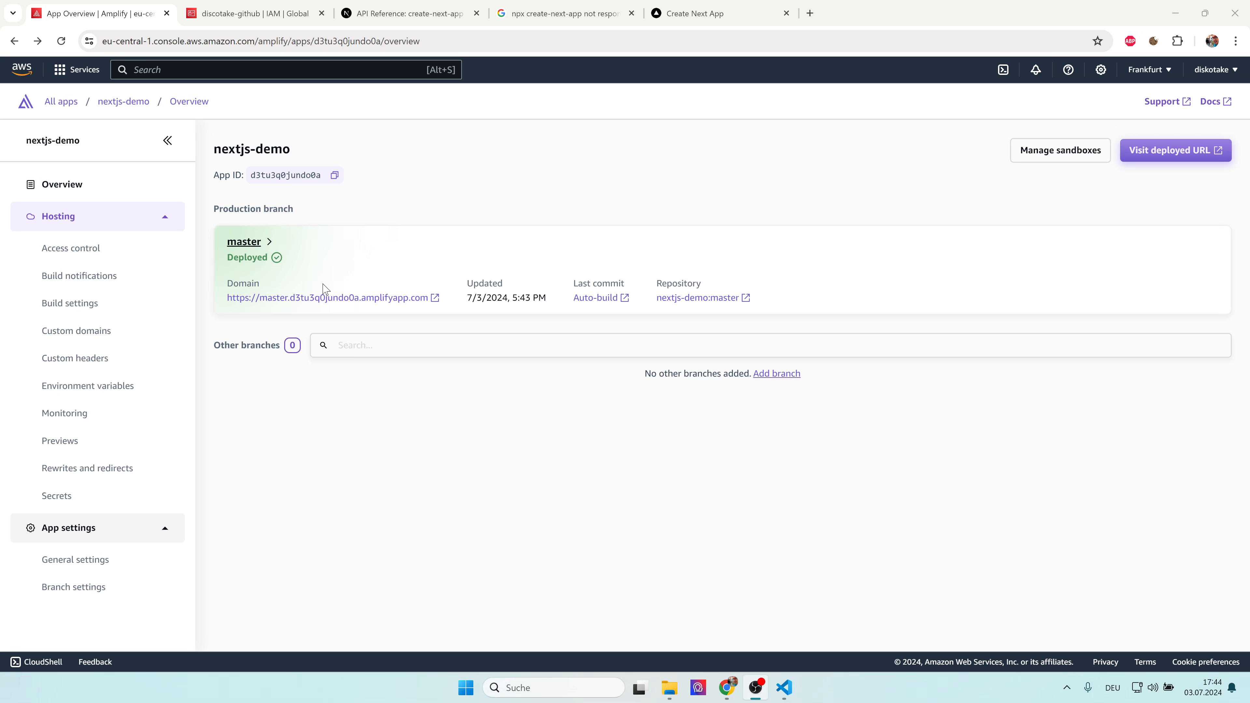
{"action": "left_click", "coordinate": [352, 297]}
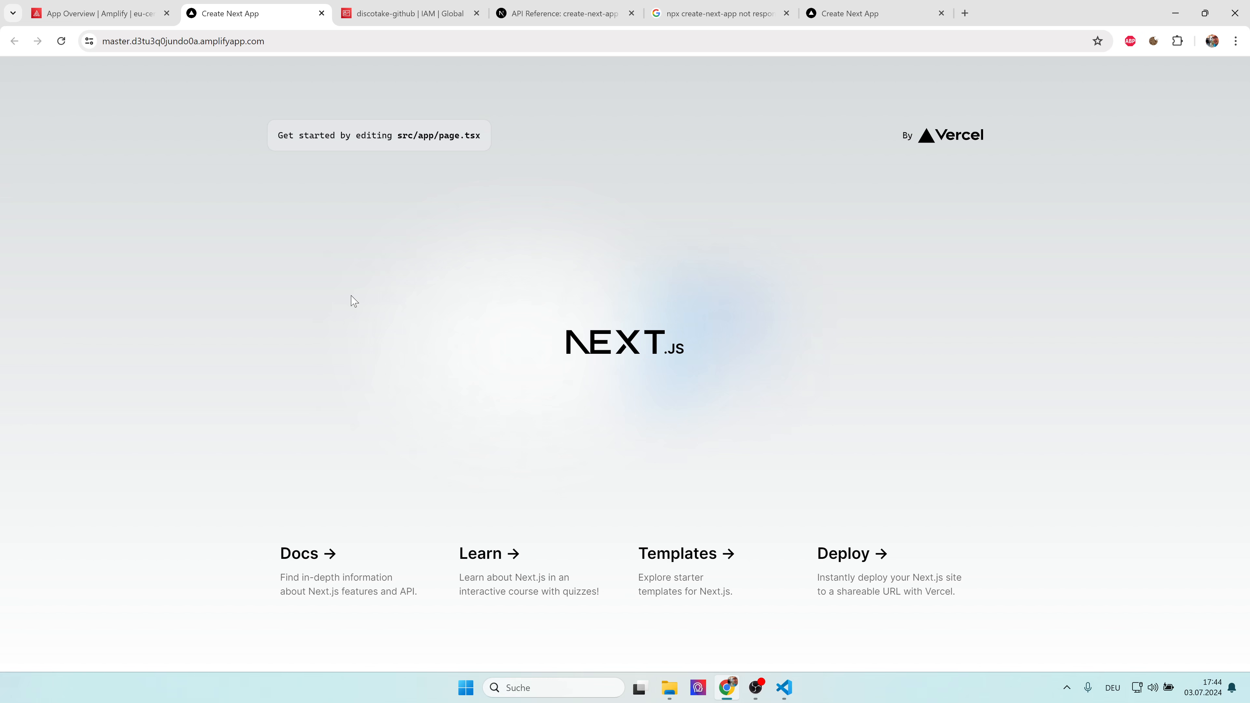